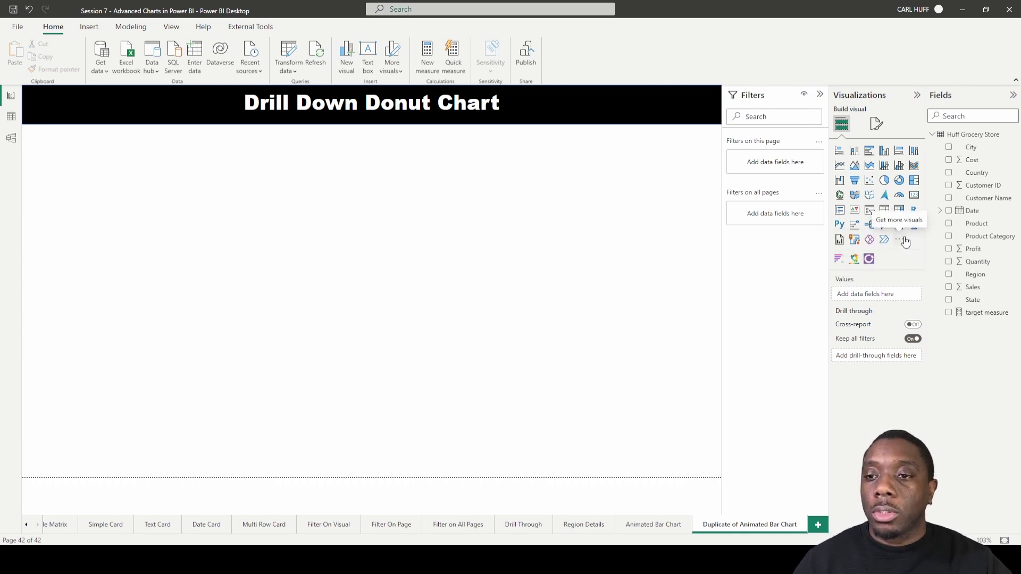
Search the visuals marketplace for 'donut' and open ZoomCharts' Drill Down Donut PRO (Pin) listing.
left_click(898, 239)
left_click(935, 246)
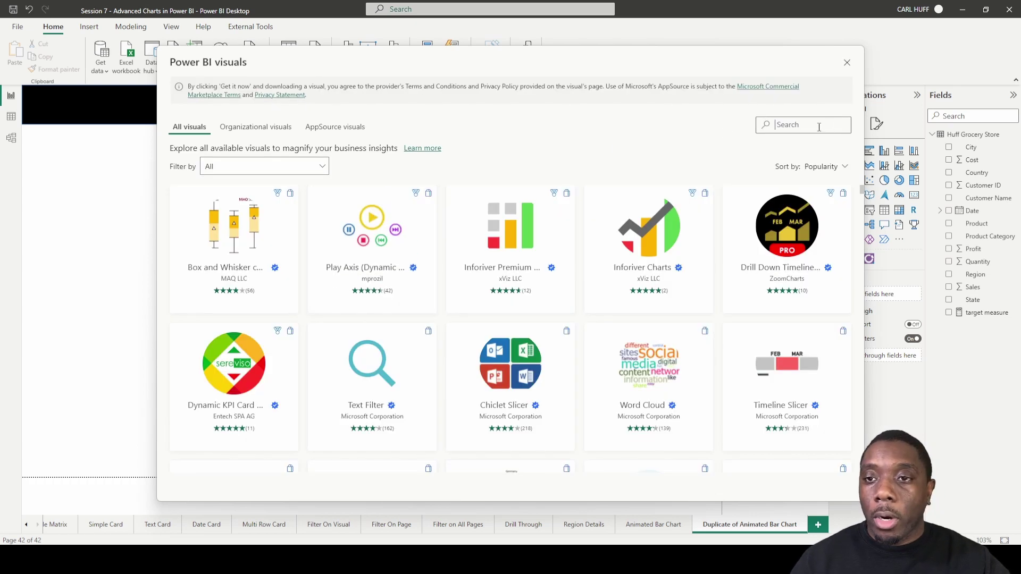
left_click(818, 127)
type("donut")
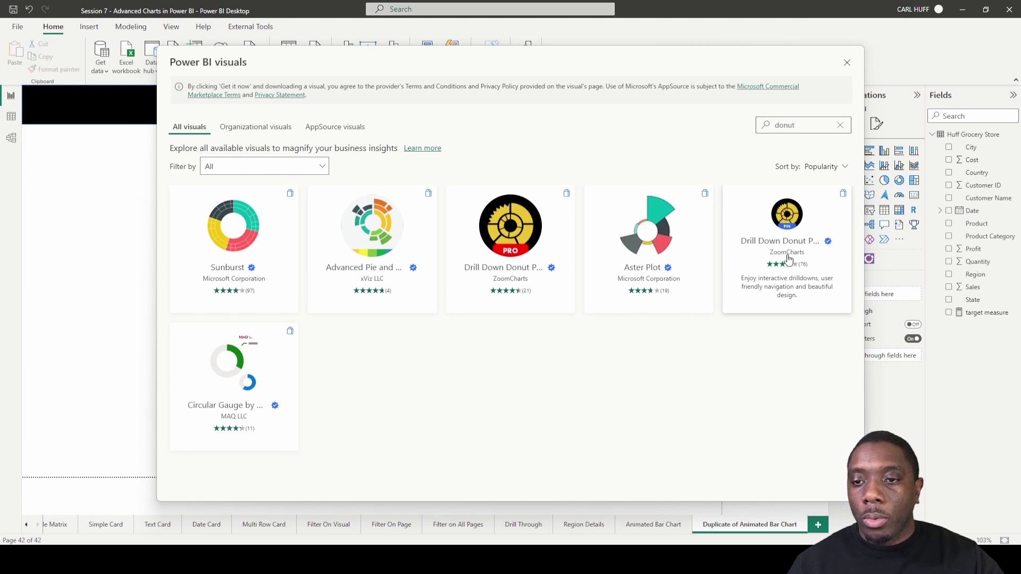
left_click(786, 219)
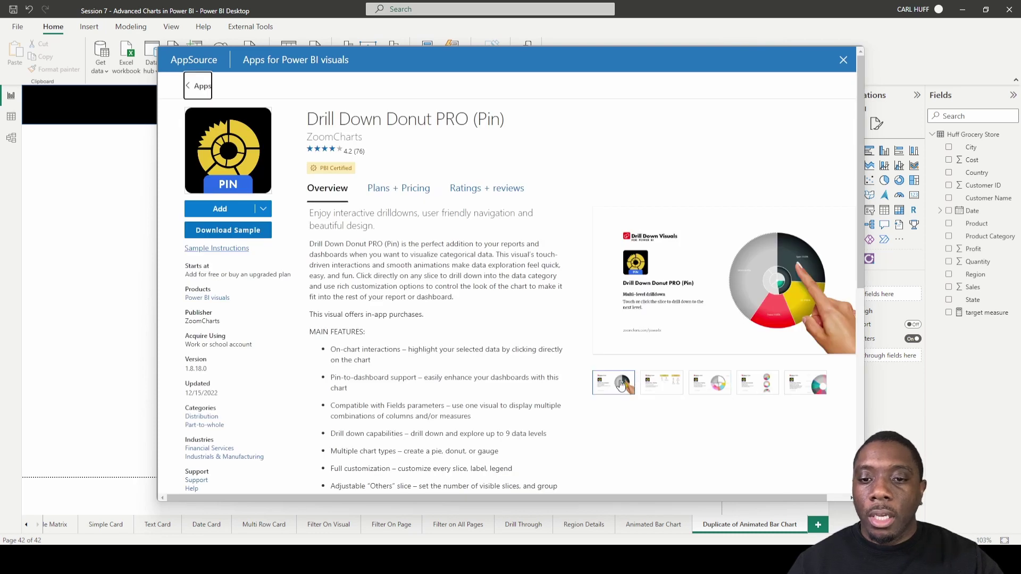
Preview the listing's screenshots, including the interactions and chart types images.
left_click(676, 392)
left_click(710, 385)
left_click(750, 387)
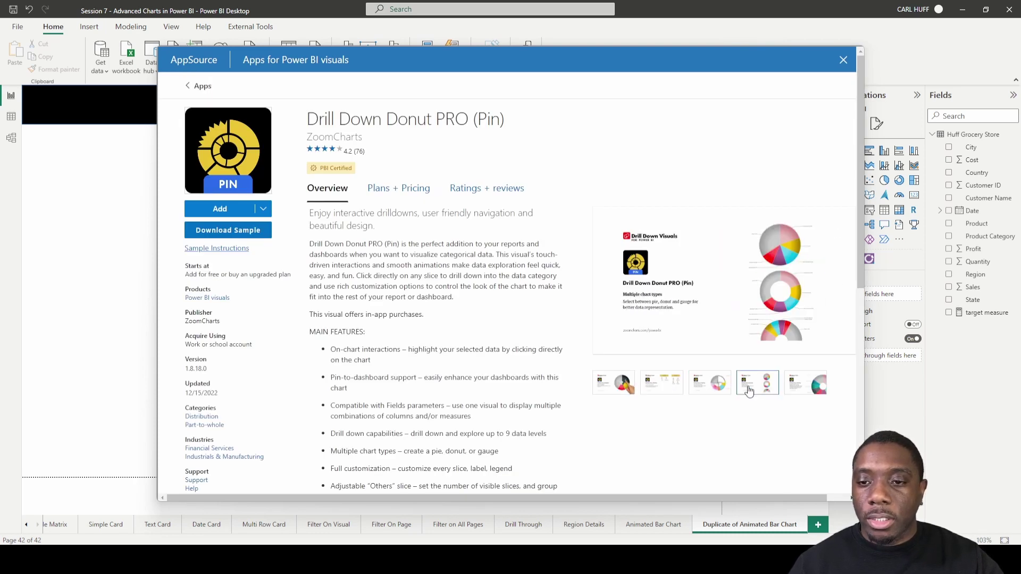
left_click(795, 387)
left_click(740, 388)
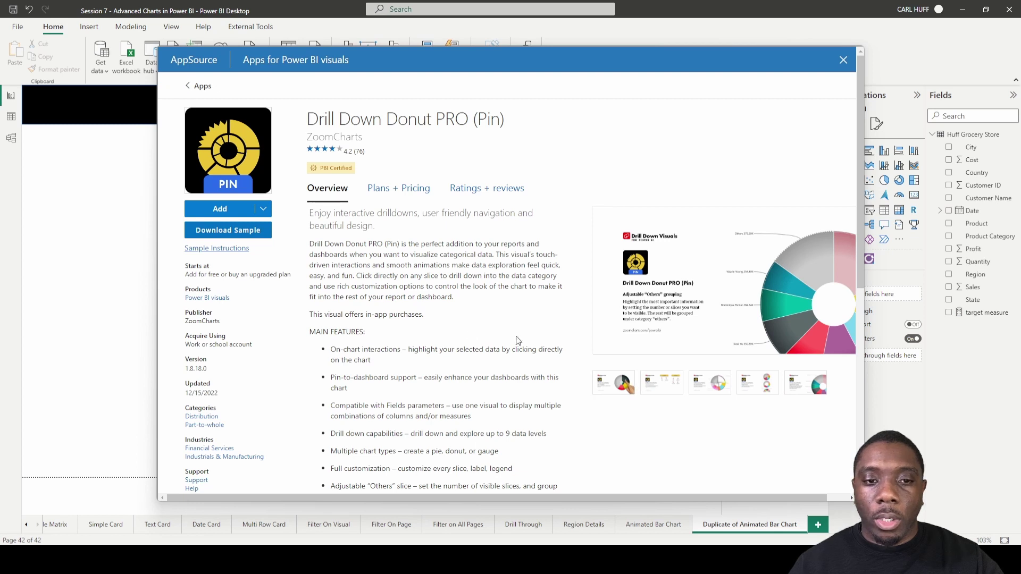
Scroll through the Drill Down Donut PRO (Pin) description.
scroll(437, 335, "down", 4)
scroll(372, 345, "down", 2)
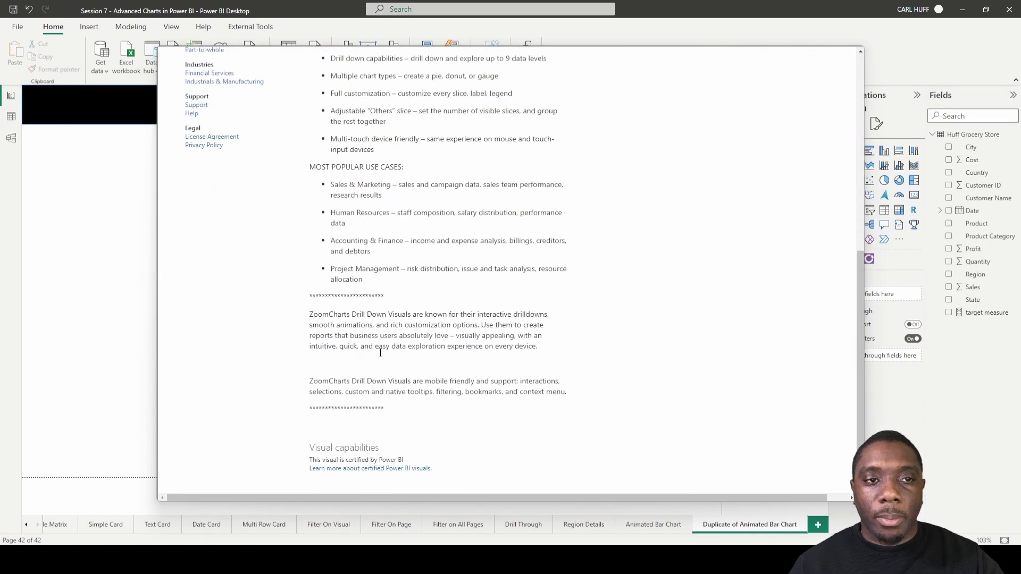
scroll(383, 351, "up", 5)
scroll(383, 340, "down", 3)
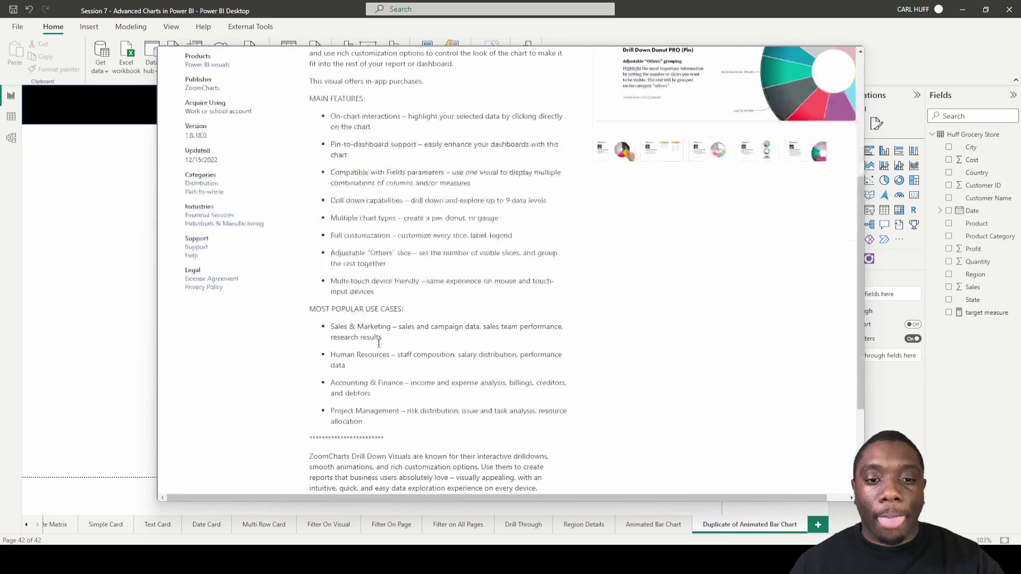
scroll(375, 328, "up", 5)
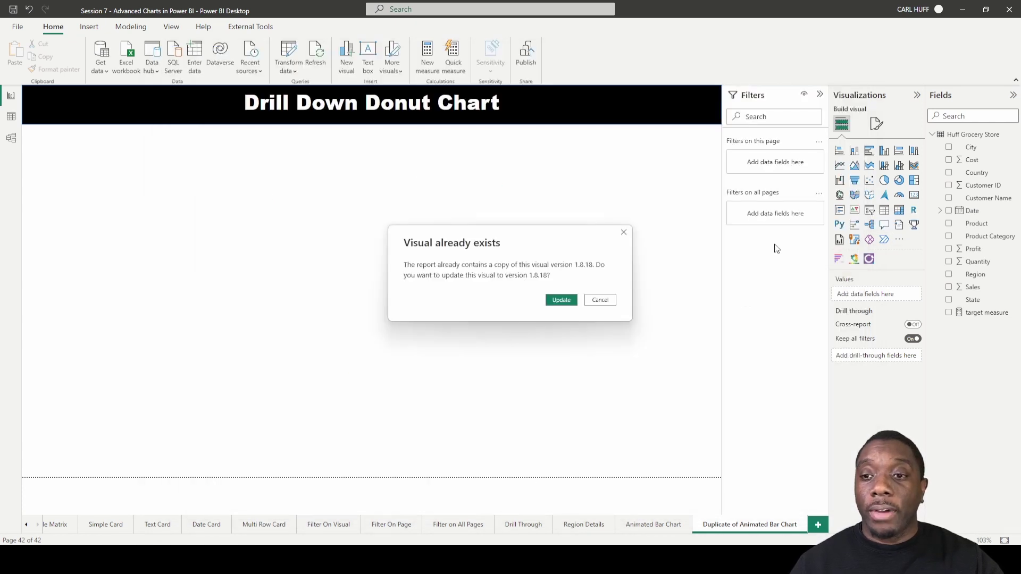
Update the visual to version 1.8.18, then insert a Drill-Down Donut Chart and enlarge it below the title.
left_click(571, 303)
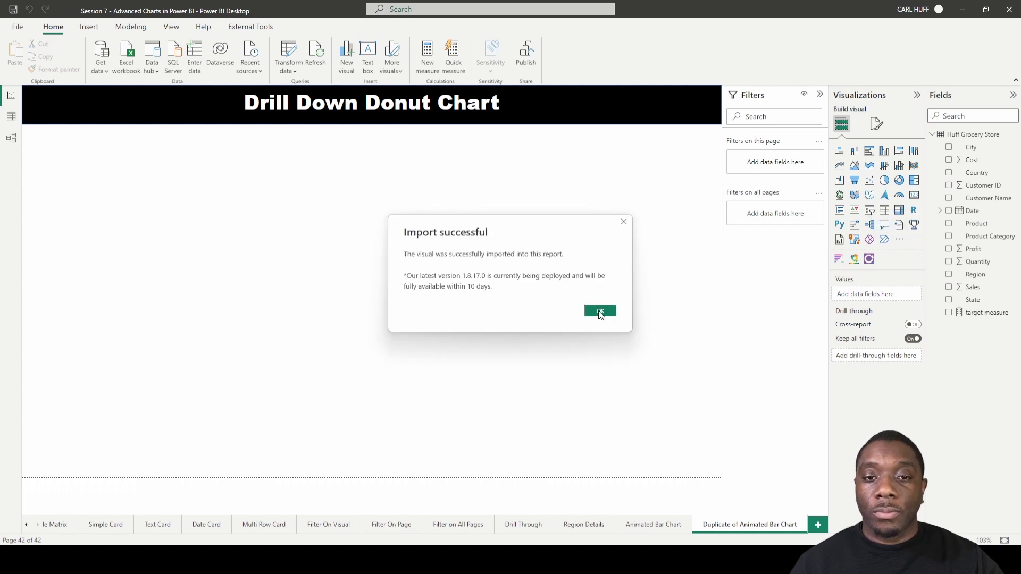
left_click(599, 312)
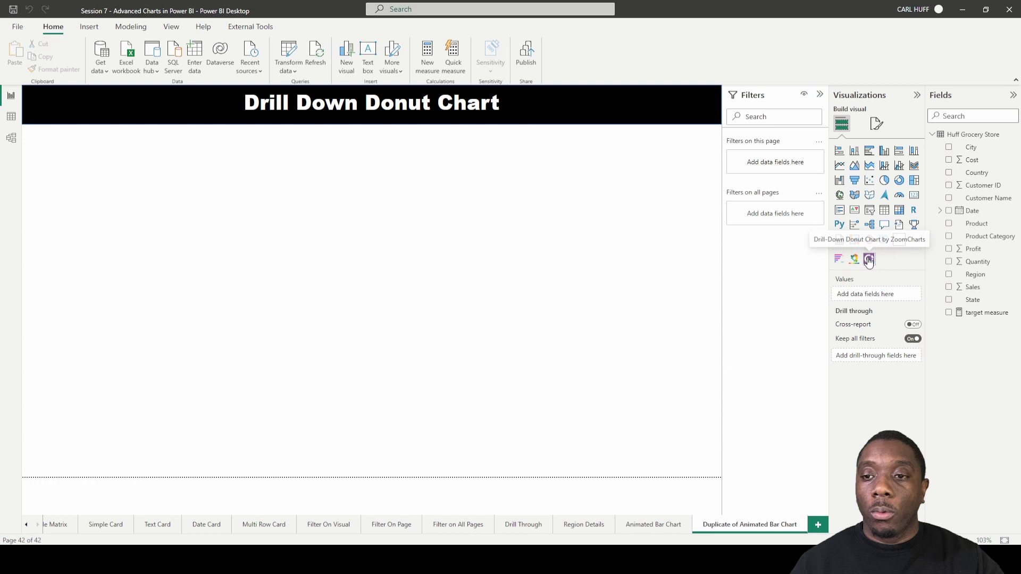
left_click(868, 258)
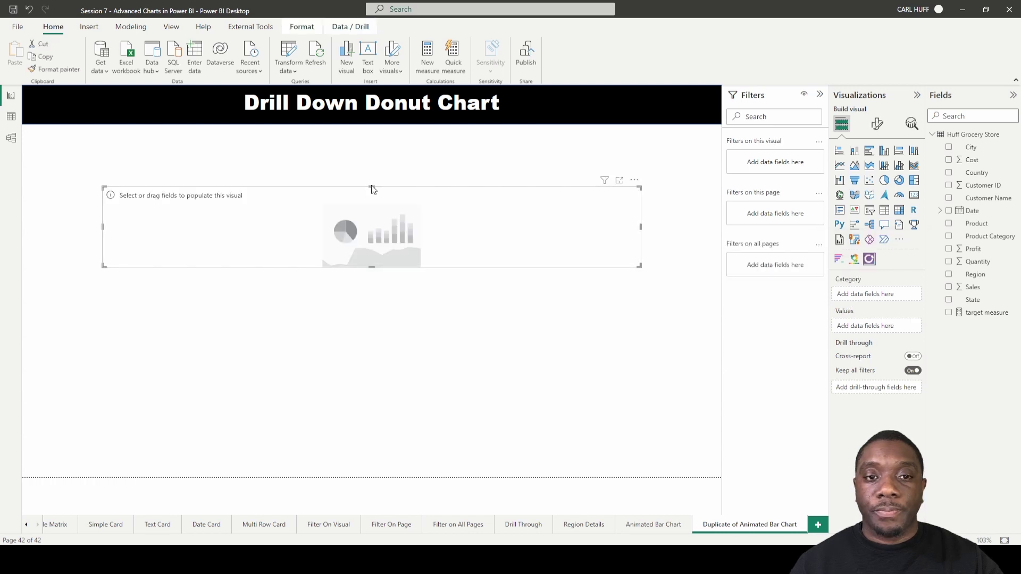
left_click_drag(372, 185, 372, 143)
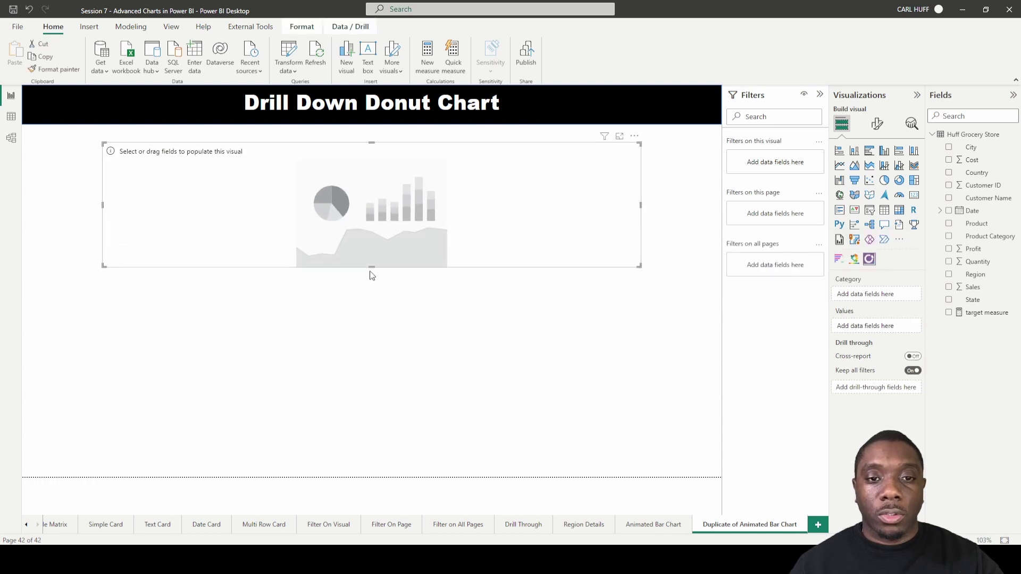
left_click_drag(373, 271, 412, 476)
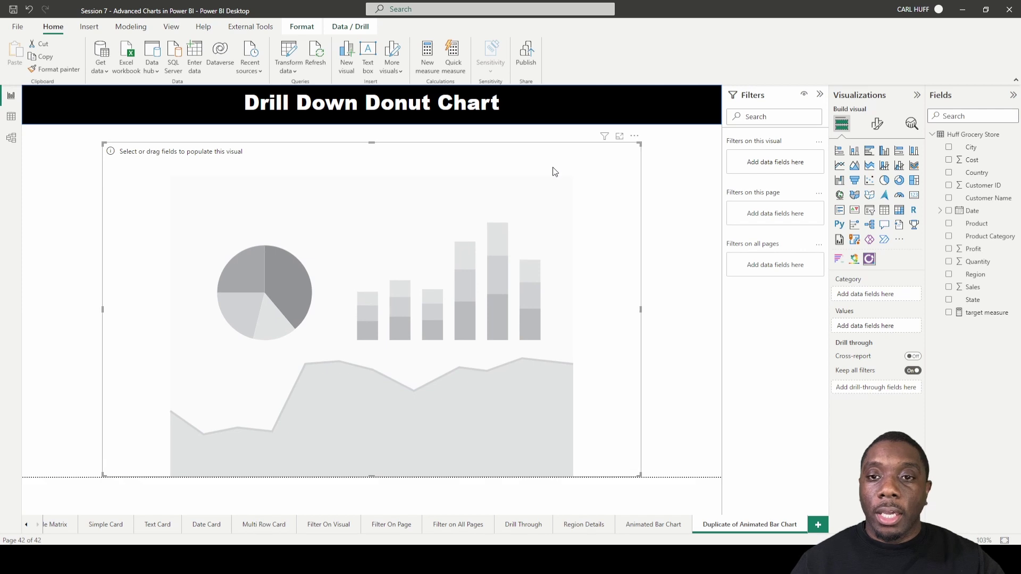
left_click_drag(528, 154, 521, 154)
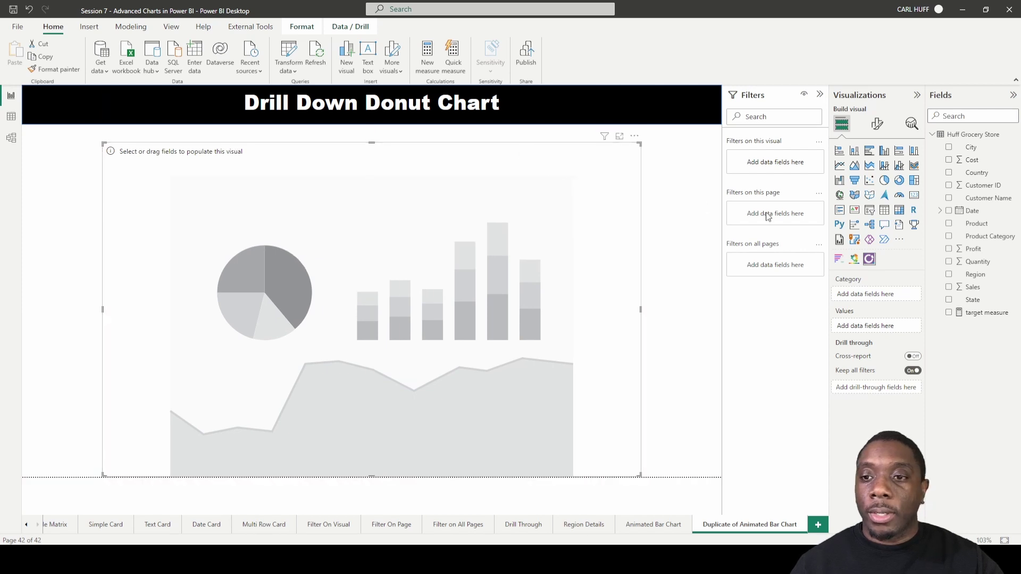
Use Product Category as the donut's categories, filtering out Food and Spice.
left_click(949, 236)
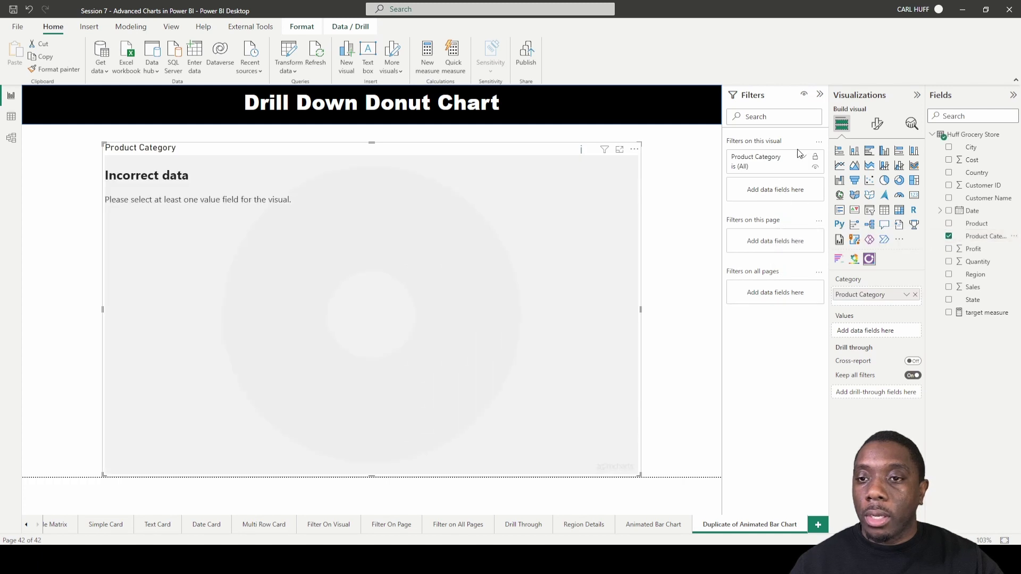
left_click(802, 159)
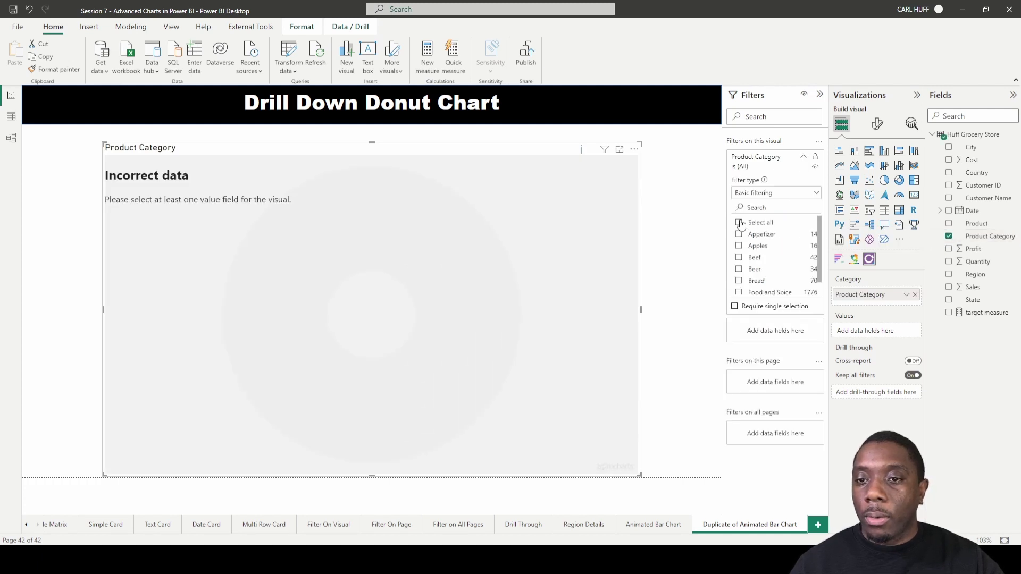
left_click(738, 293)
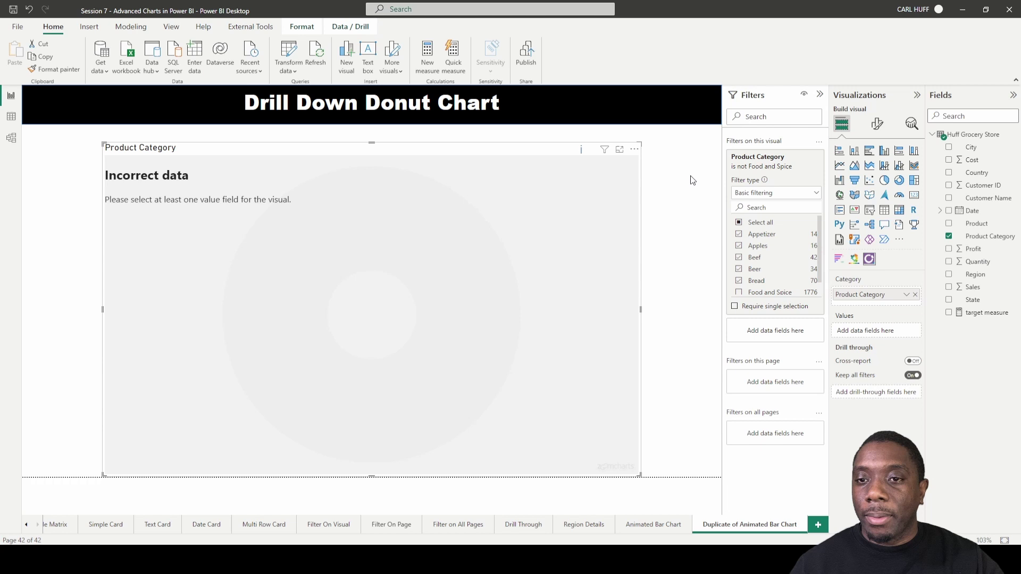
left_click(692, 180)
left_click(503, 157)
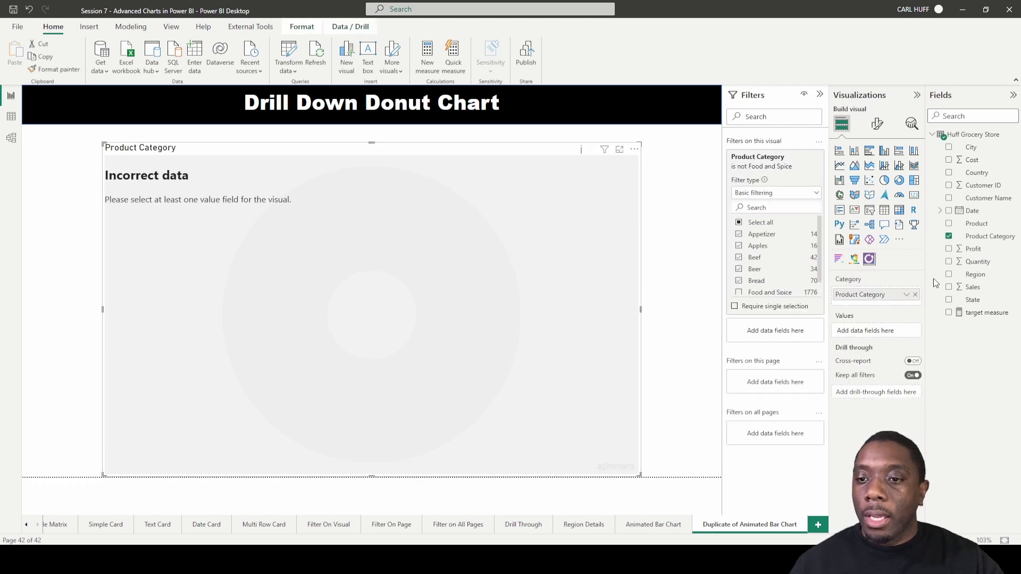
Add Sales as the values and test highlighting the Bread, Appetizer and Apples slices.
left_click(949, 287)
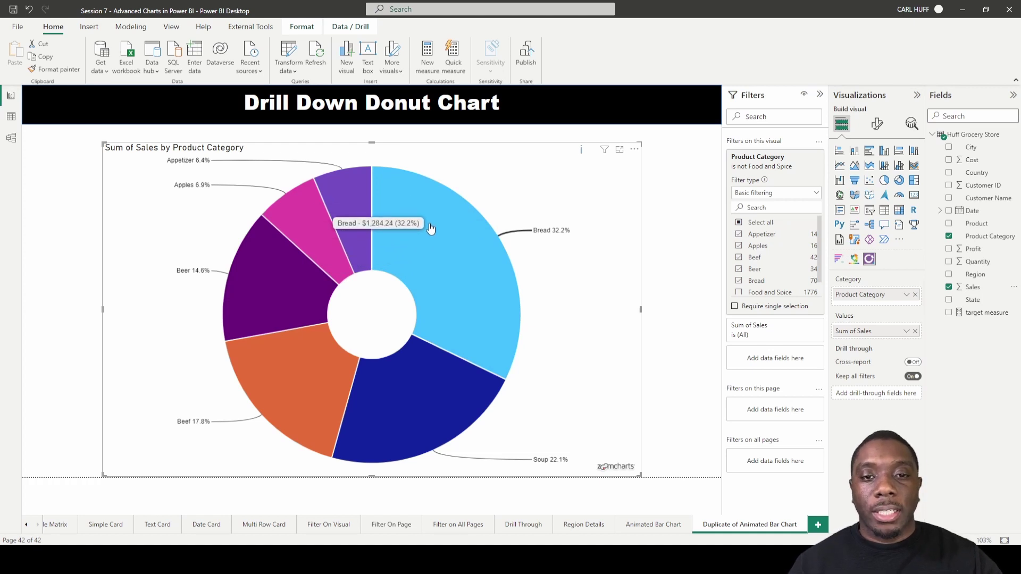
left_click(432, 228)
left_click(351, 207)
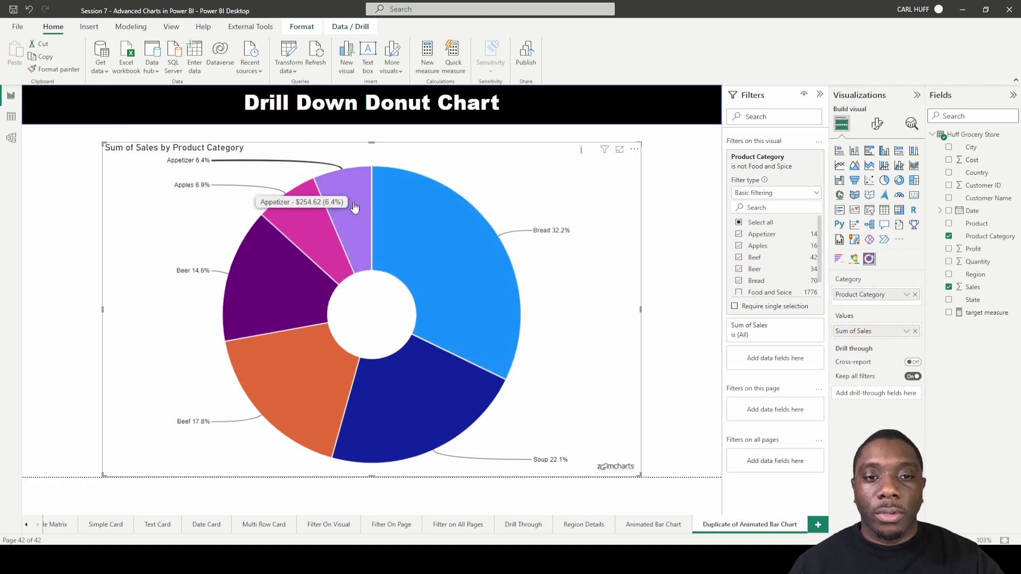
left_click(305, 228)
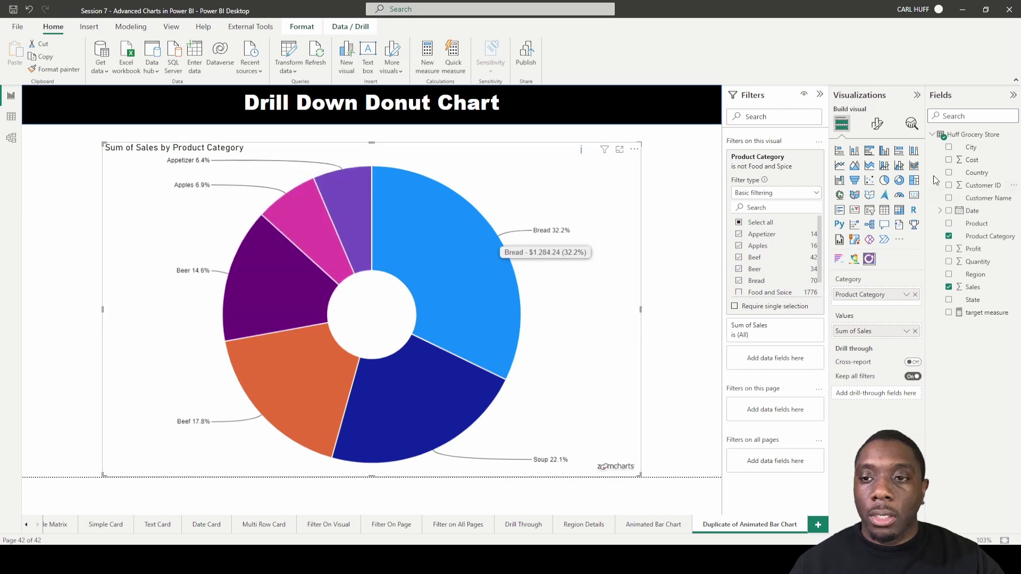
left_click(877, 123)
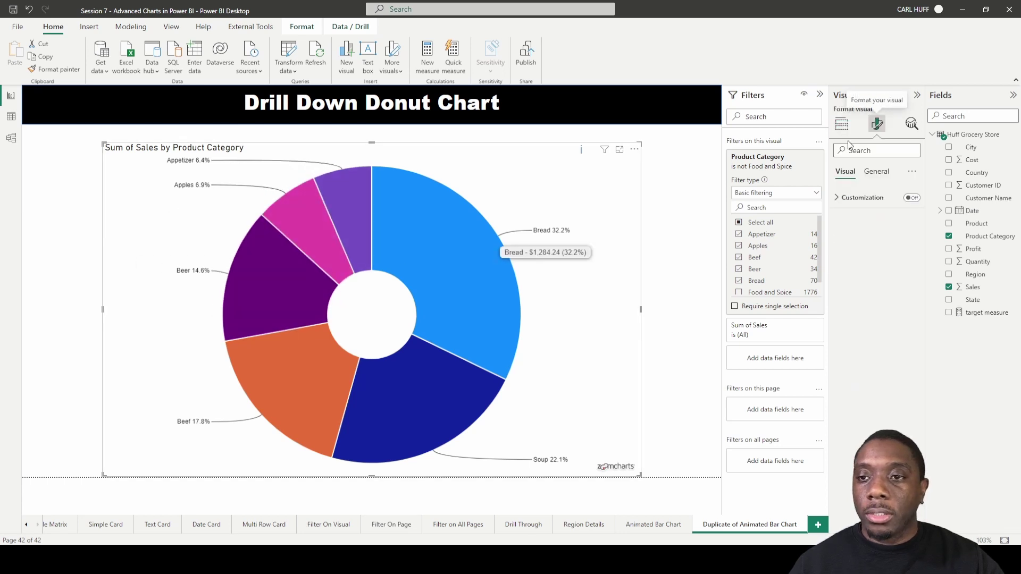
left_click(838, 199)
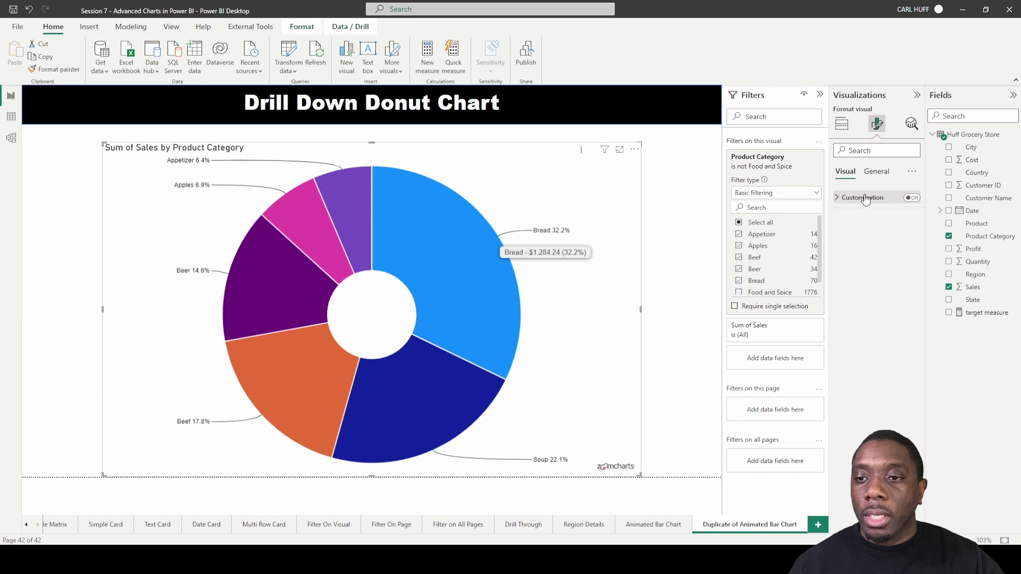
left_click(910, 198)
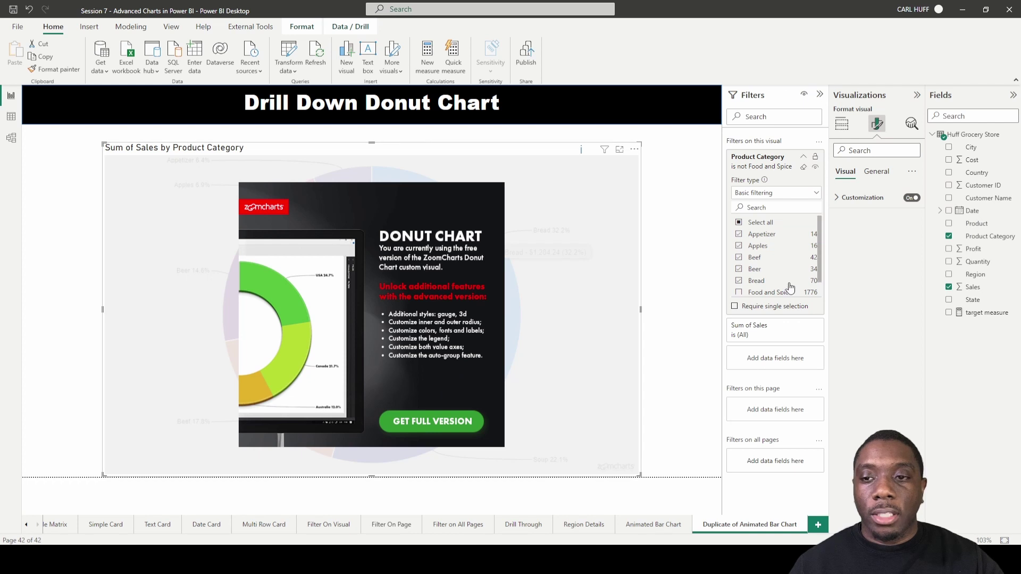
left_click(911, 198)
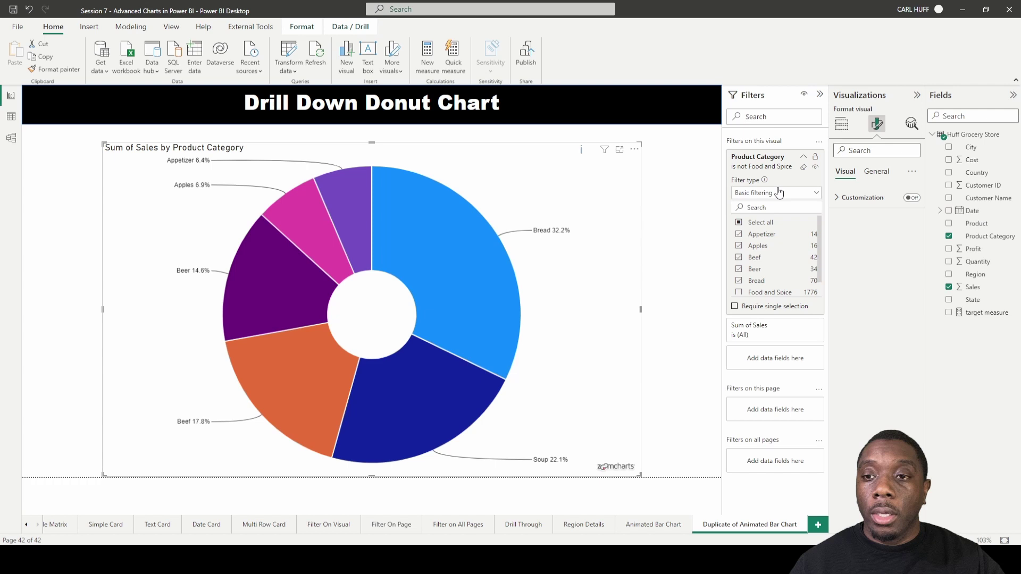
Collapse the Filters pane and add Region to the Category well above Product Category.
left_click(819, 95)
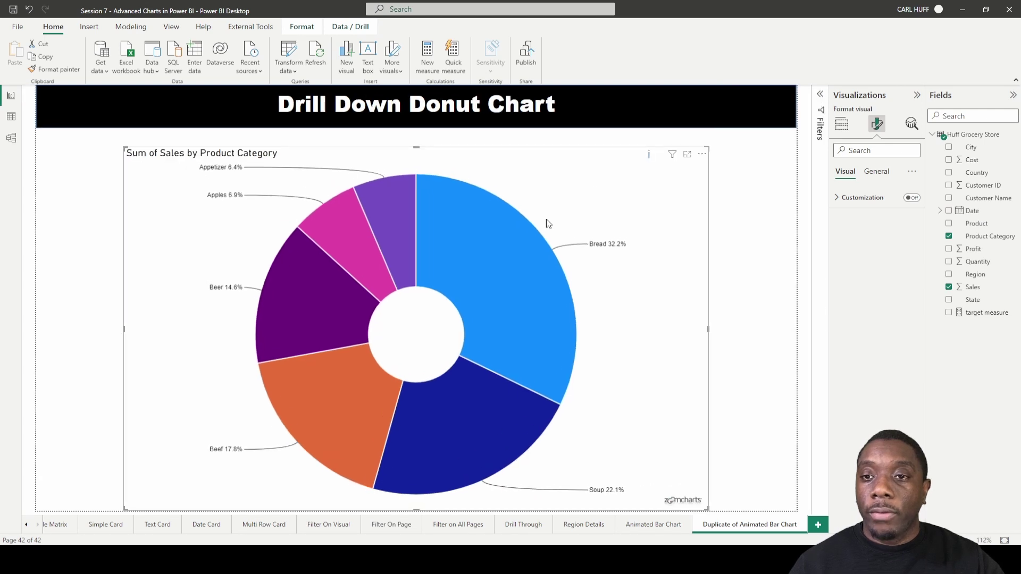
left_click(841, 128)
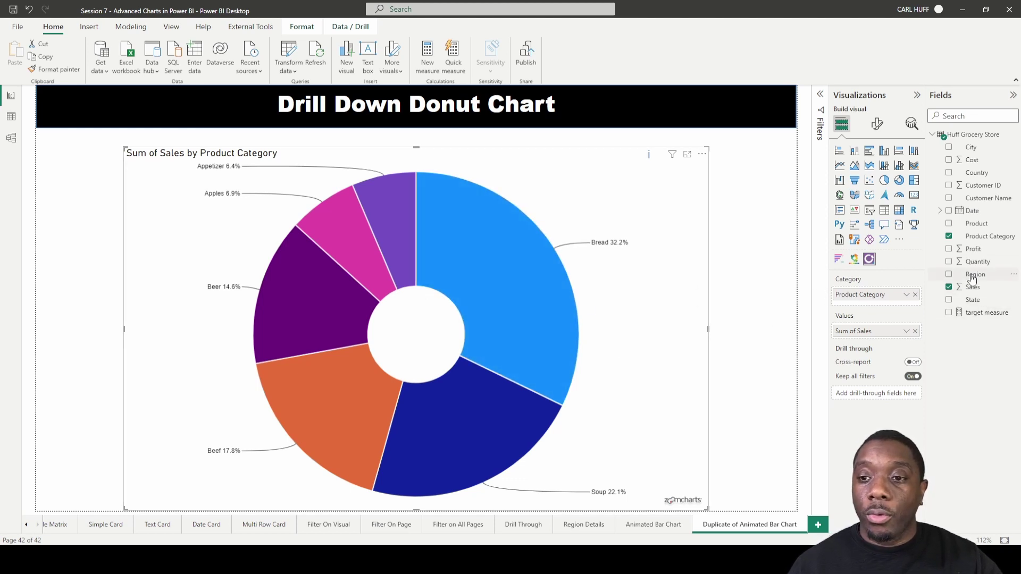
left_click_drag(973, 277, 888, 294)
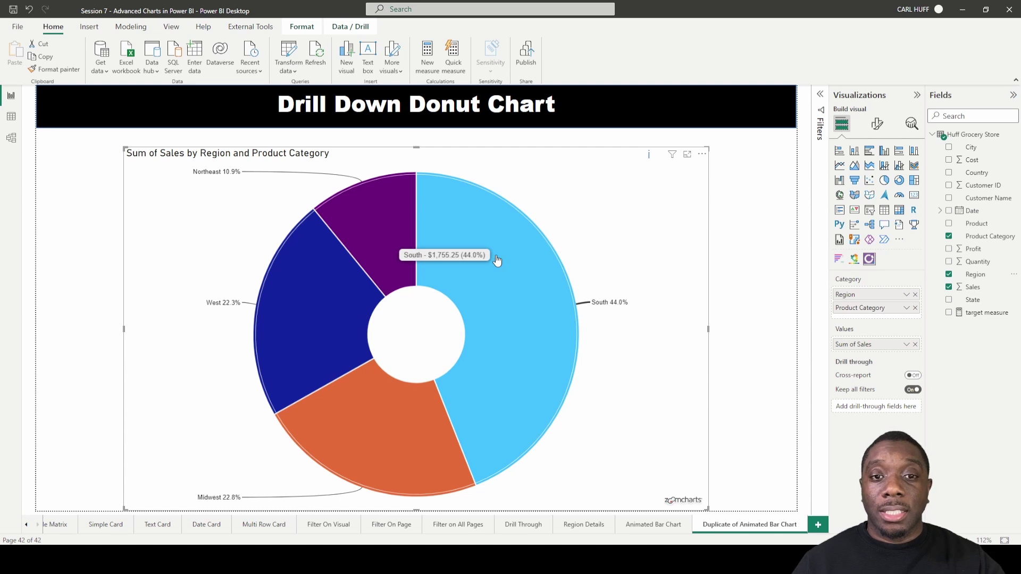
Add State between Region and Product Category, then drill from South into Texas's product categories.
left_click(497, 260)
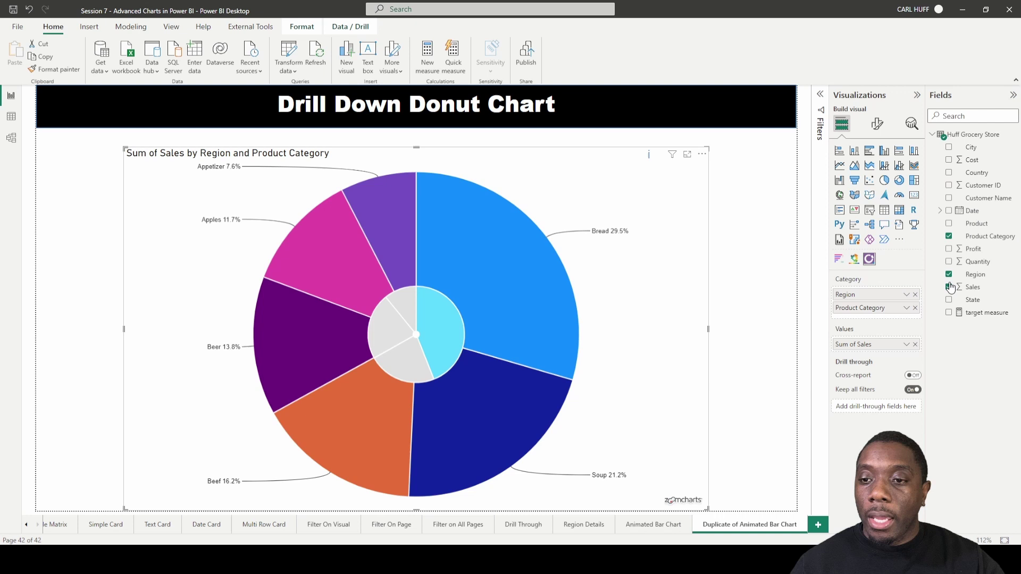
left_click_drag(974, 302, 891, 308)
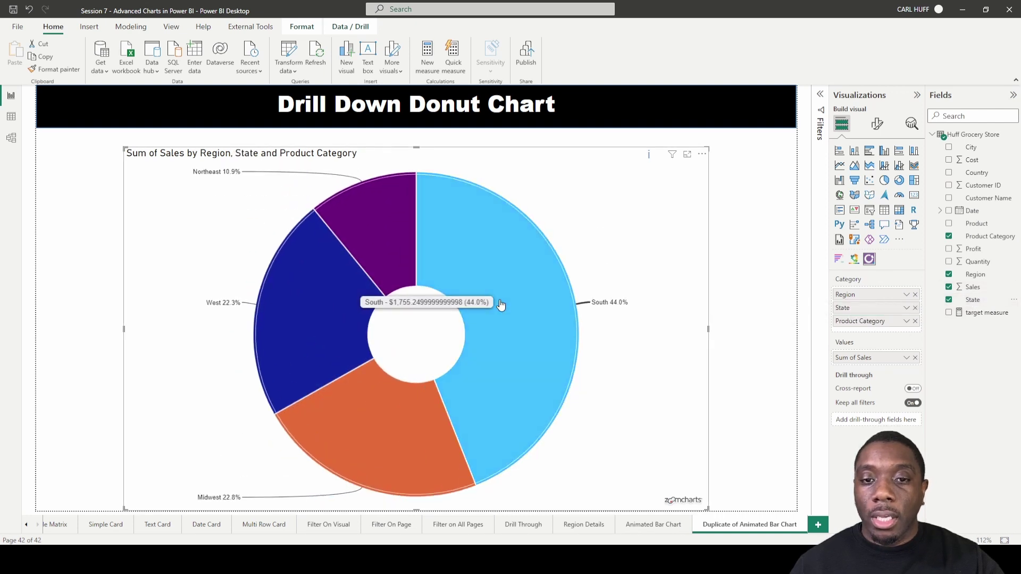
mouse_move(348, 242)
left_click(467, 273)
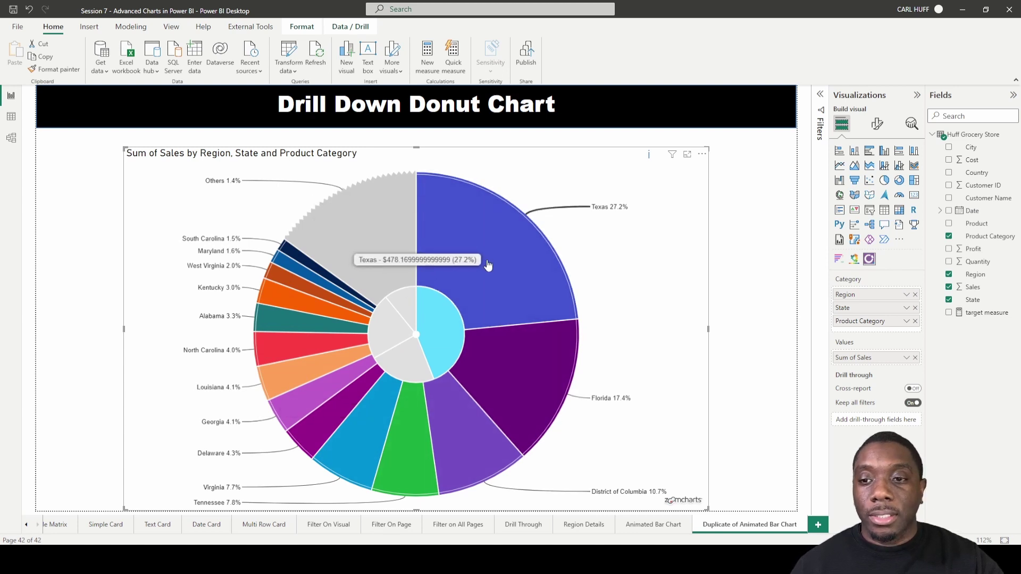
left_click(488, 264)
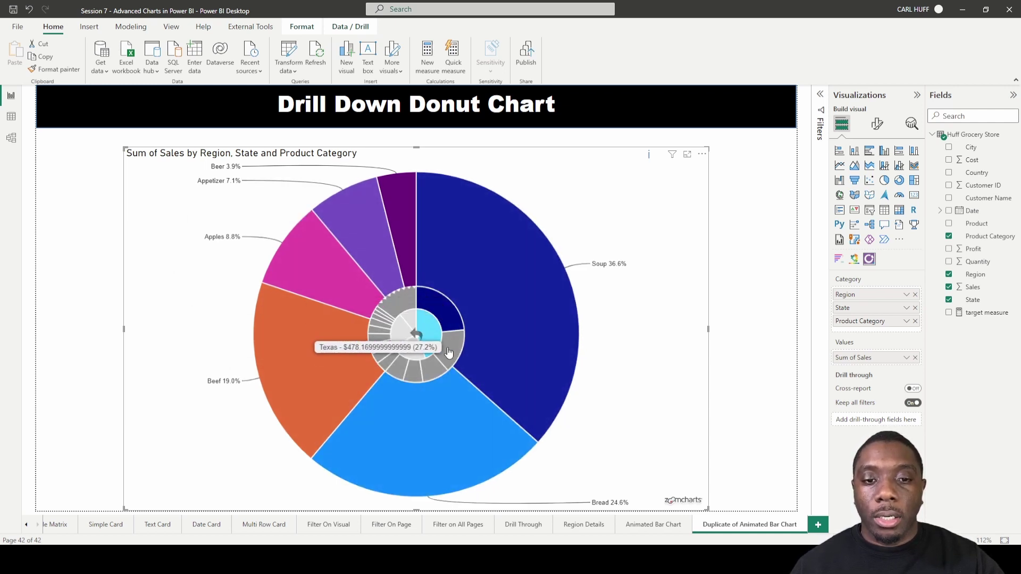
Drill up from Texas's categories through South's states to the four regions.
left_click(440, 311)
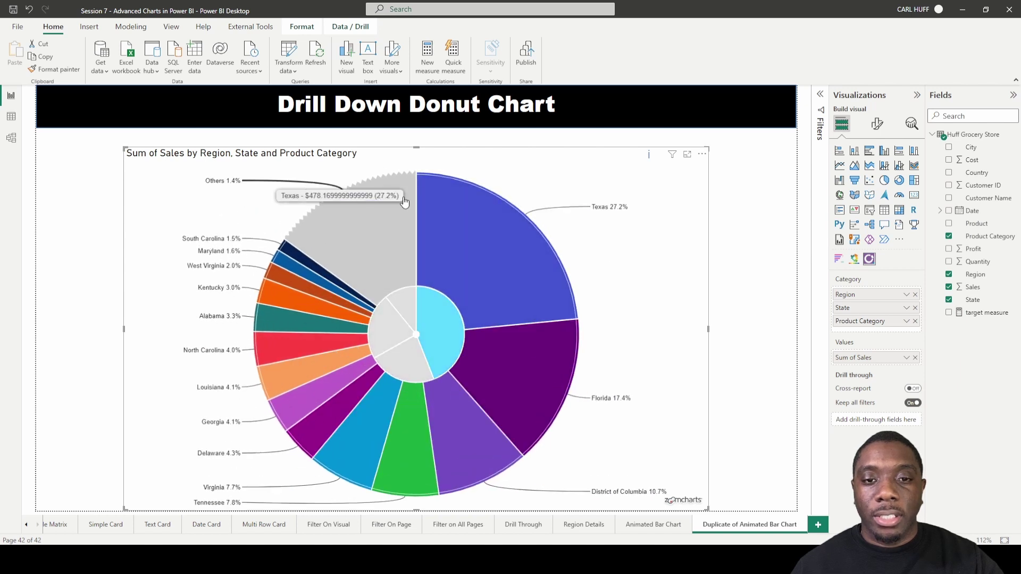
left_click(451, 334)
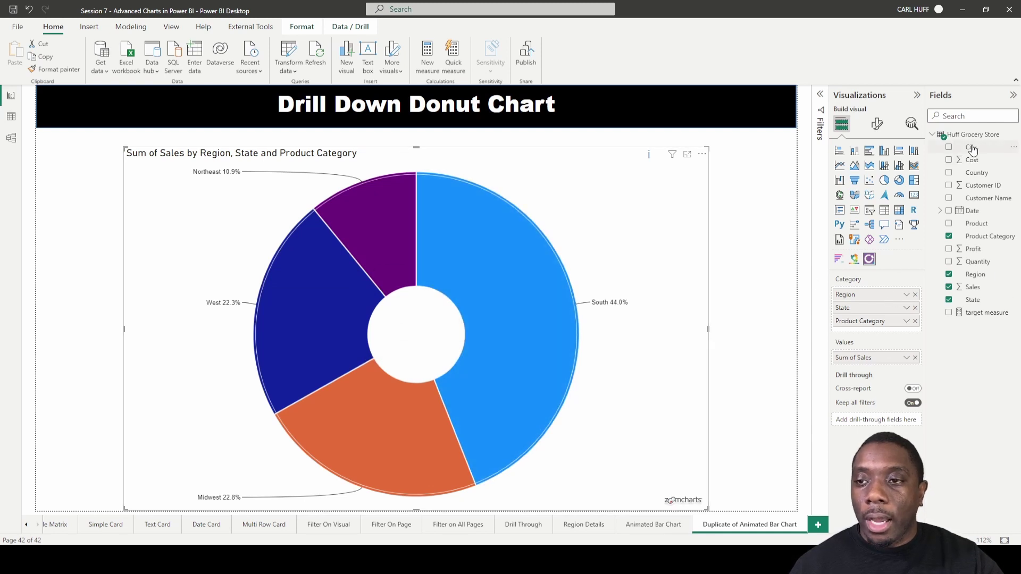
Replace Product Category with City below State, then drill from South into Georgia's cities.
mouse_move(888, 322)
left_mouse_down()
mouse_move(885, 311)
mouse_move(878, 319)
left_mouse_up()
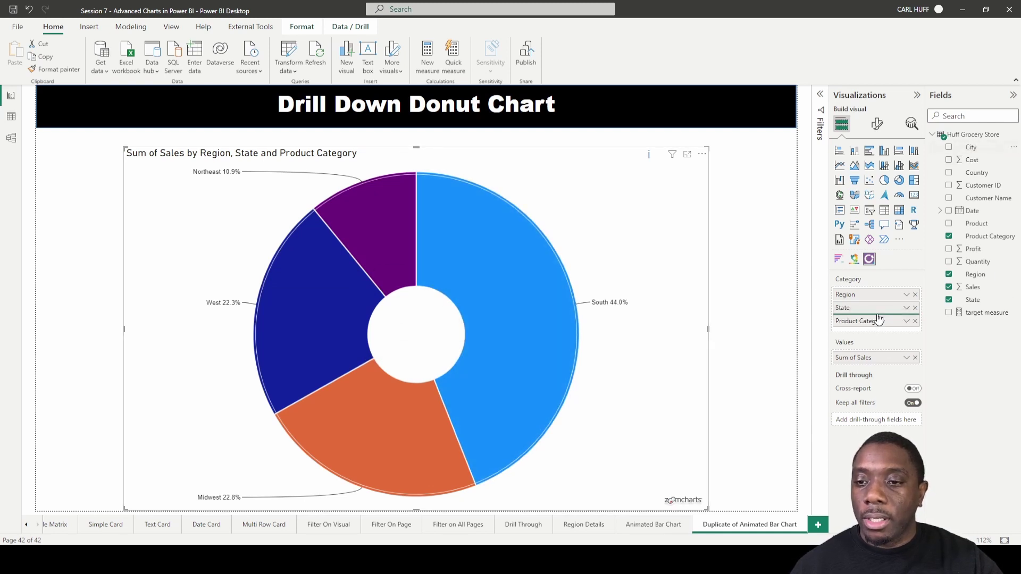
left_click(915, 323)
left_click_drag(976, 153, 898, 318)
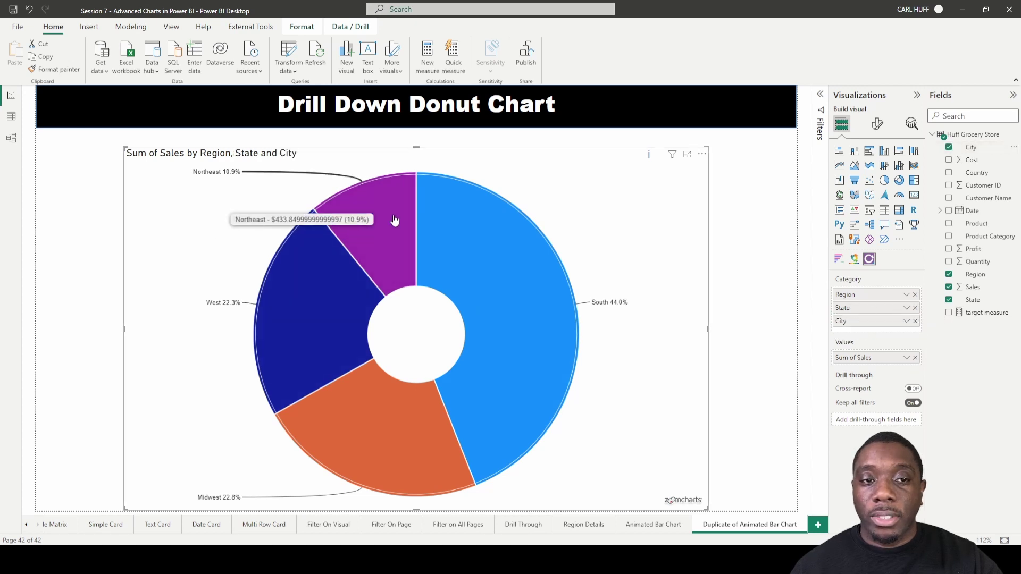
left_click(447, 246)
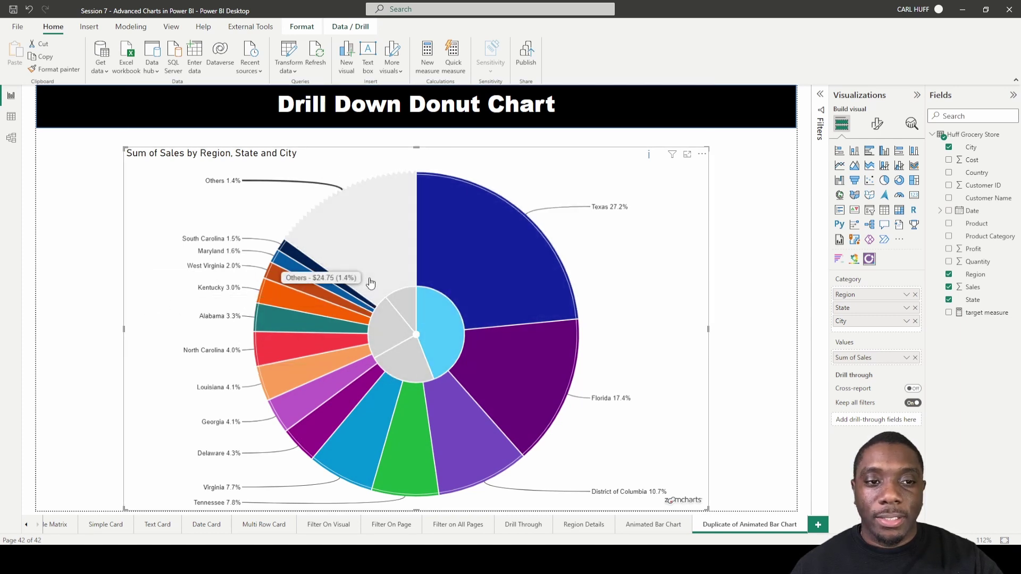
left_click(294, 411)
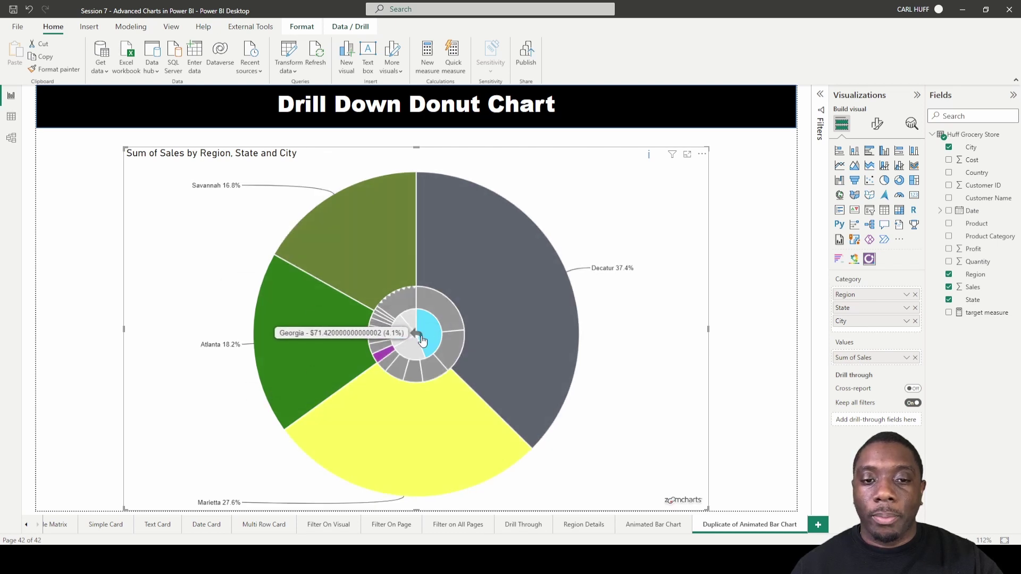
Drill up to the regions, then replace City with Product Category as the third level.
left_click(416, 336)
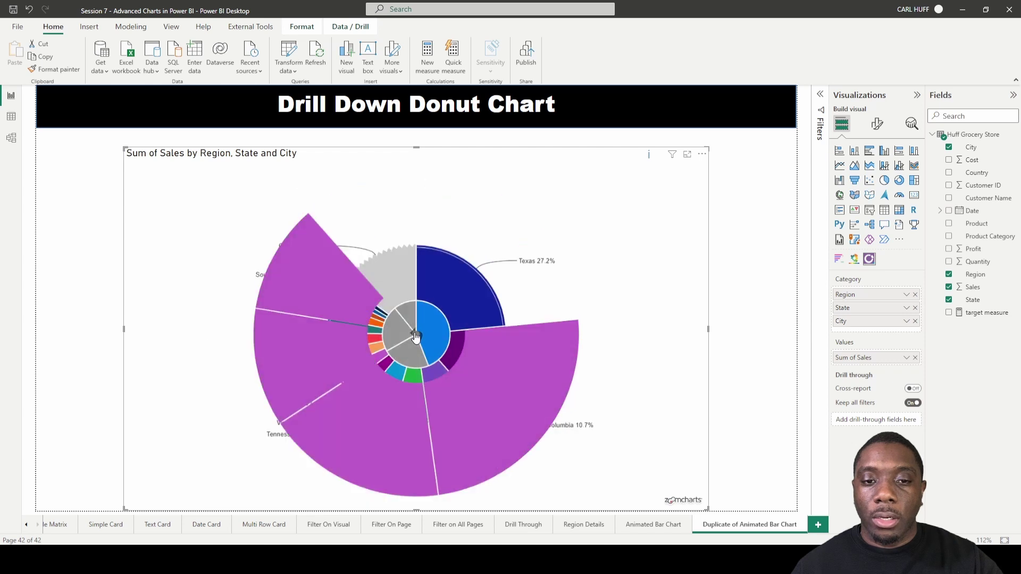
left_click(416, 337)
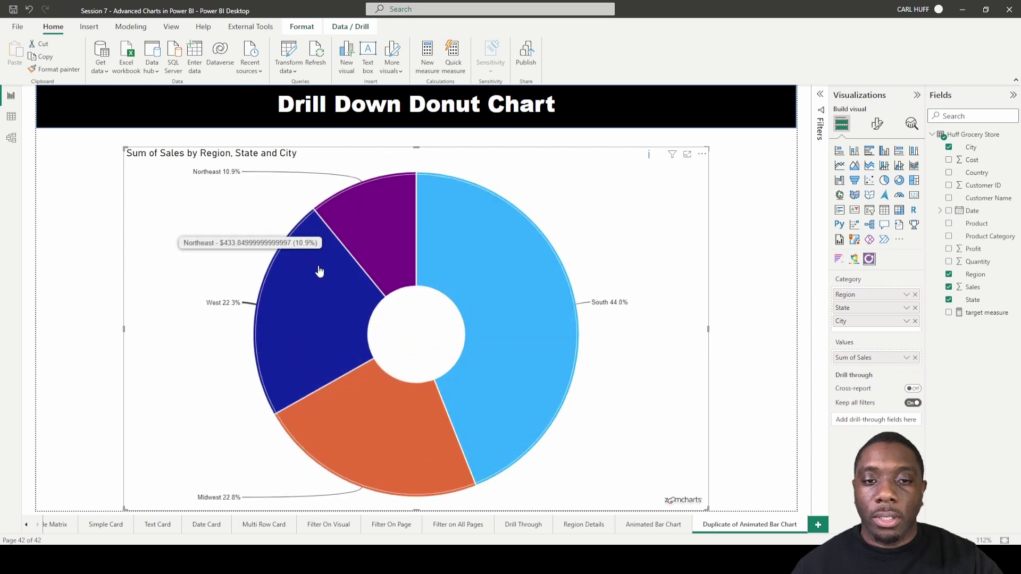
mouse_move(512, 304)
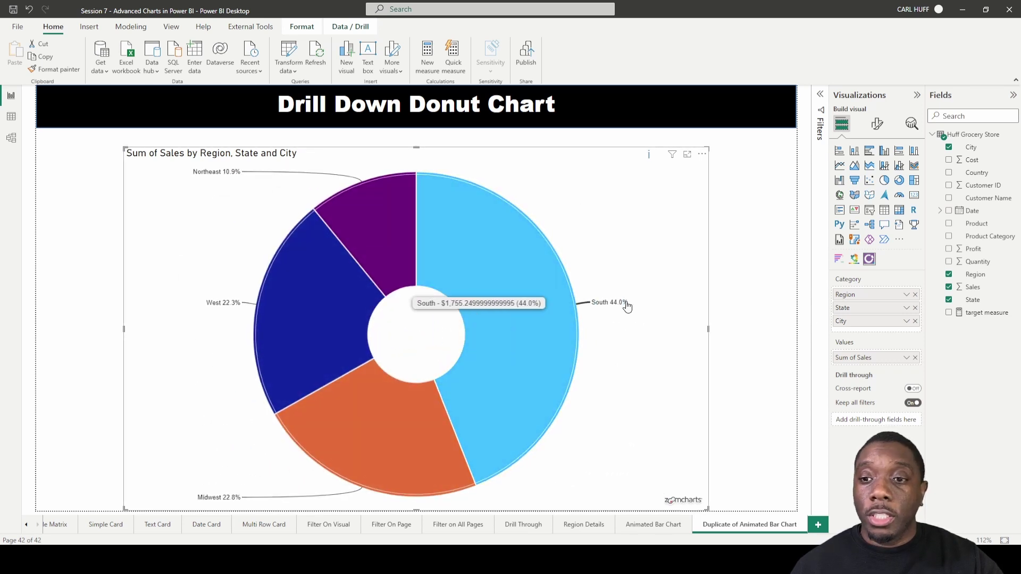
left_click(914, 322)
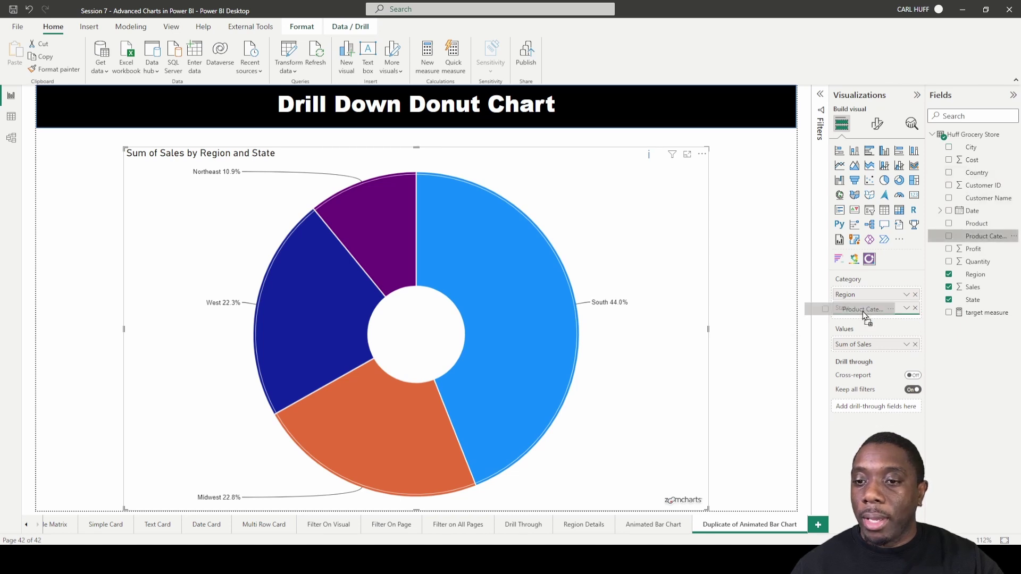
left_click_drag(862, 311, 889, 316)
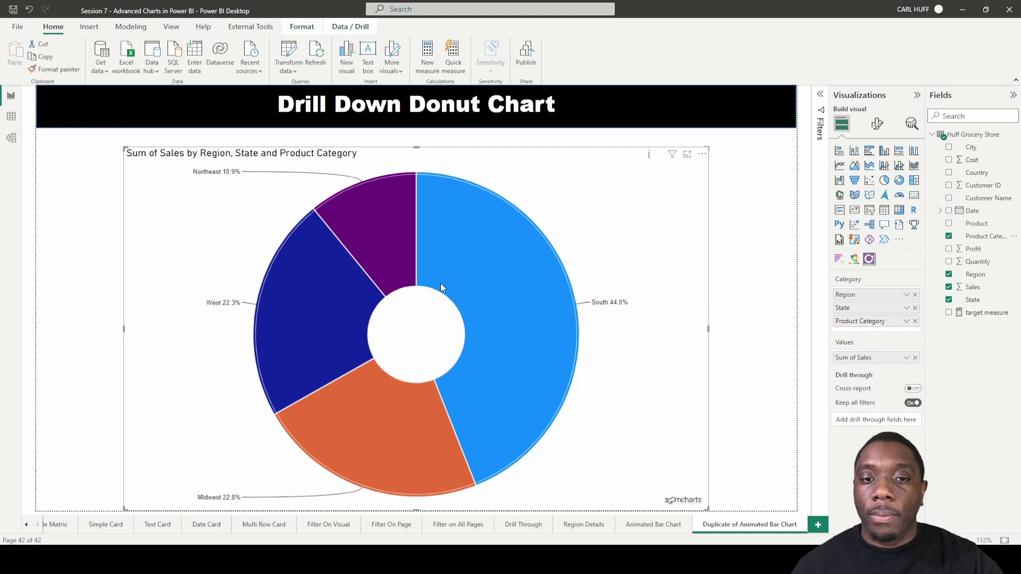
mouse_move(464, 266)
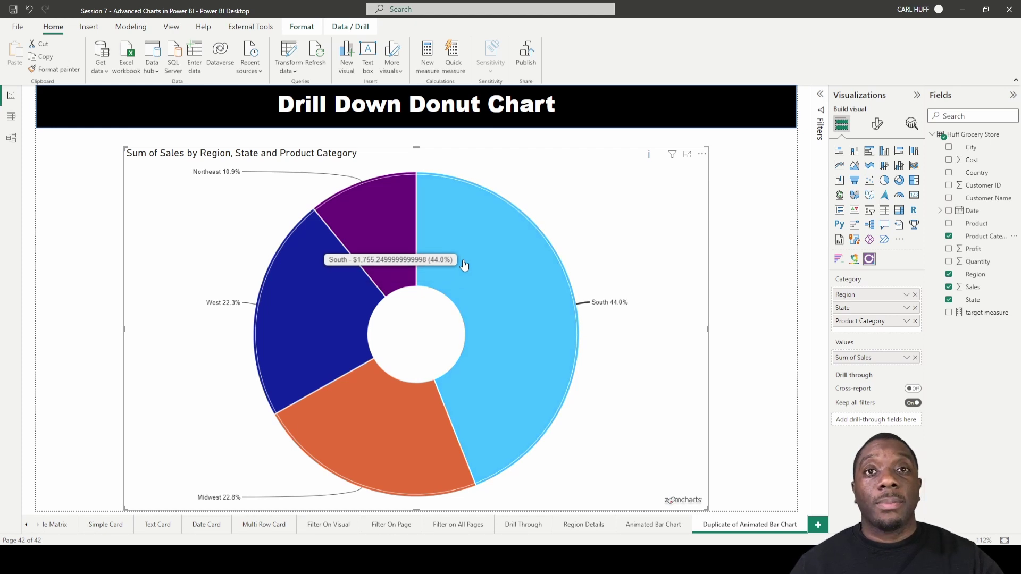